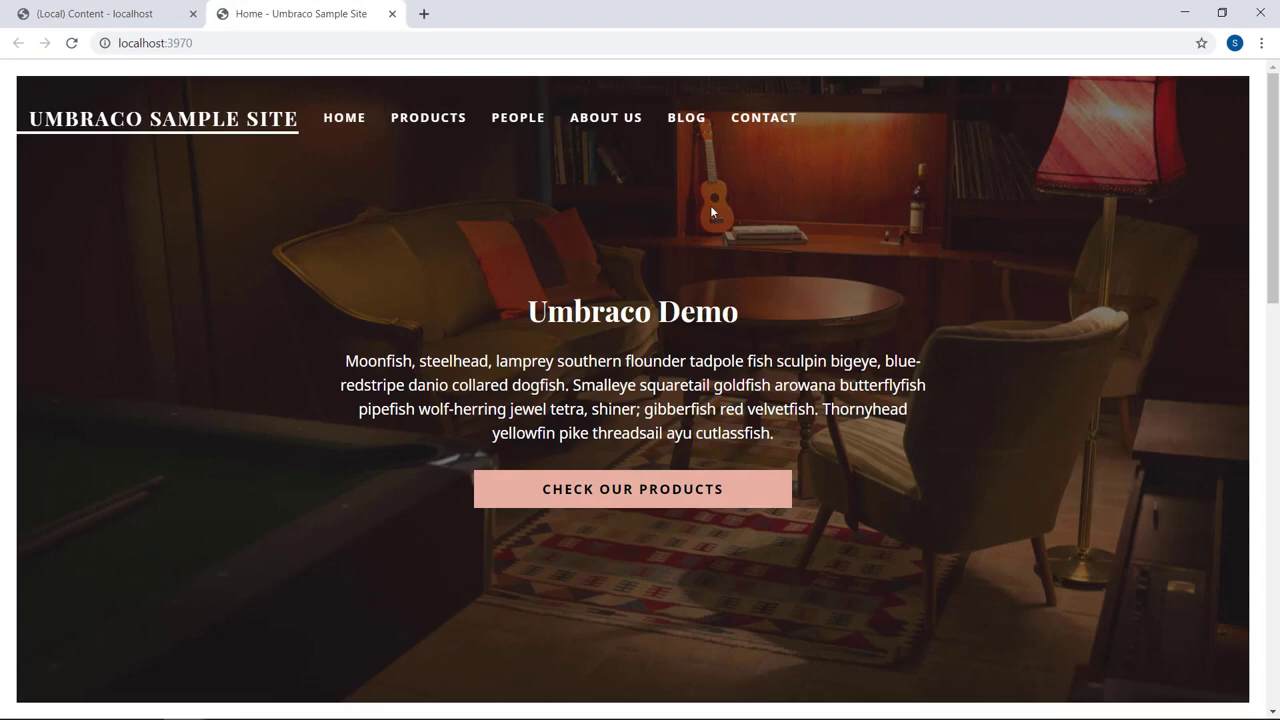
Copy the Umbraco database file from FabWebsite-v7's App_Data into FabWebsite-v8's App_Data folder
left_click_drag(1274, 150, 1276, 140)
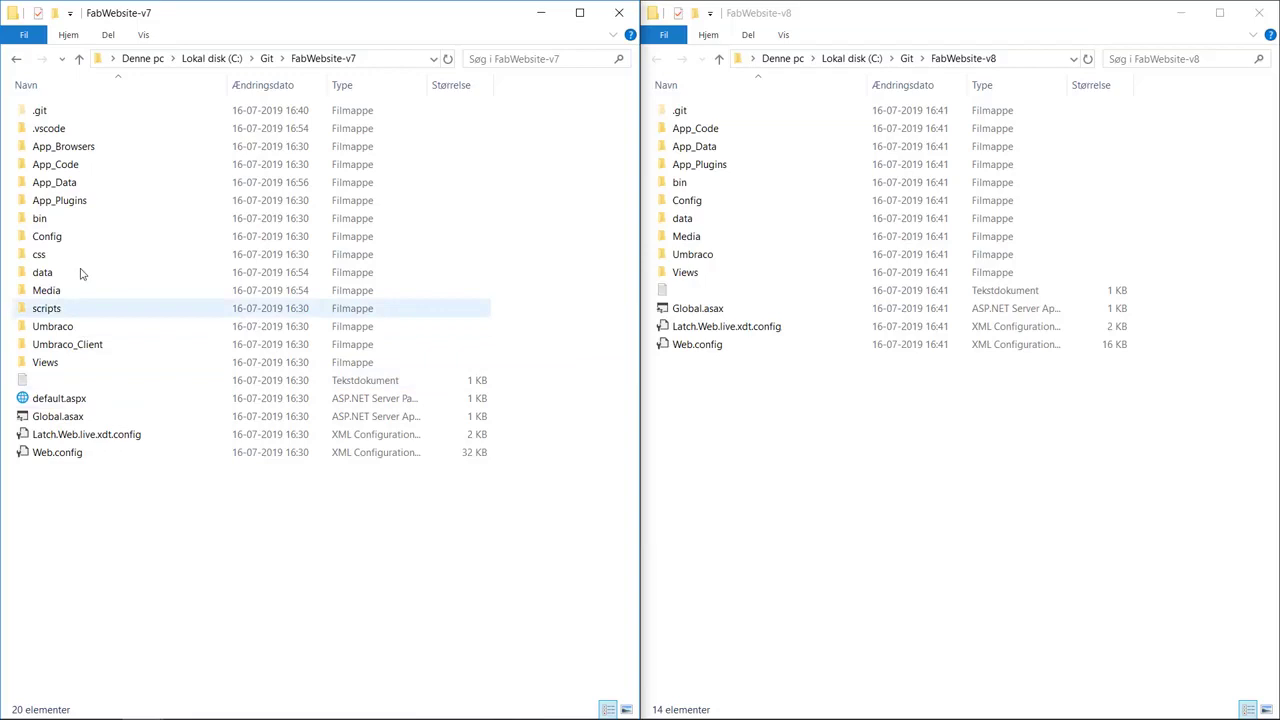
double_click(107, 189)
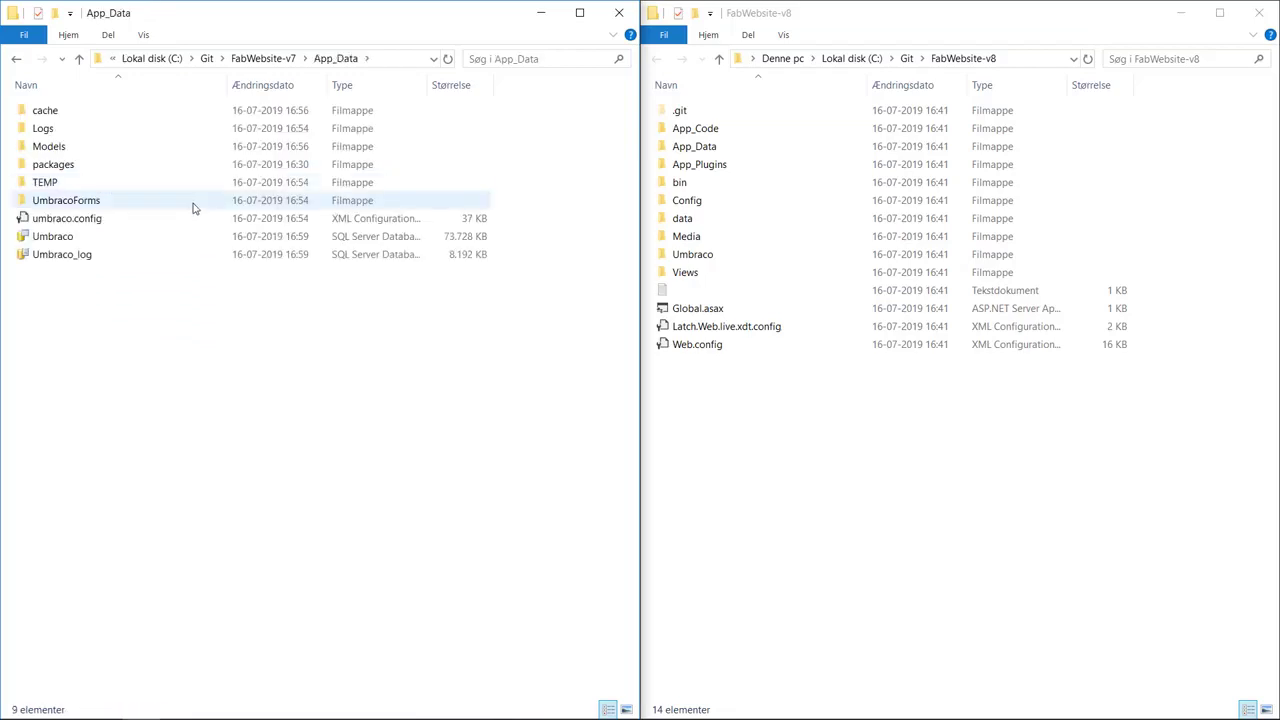
left_click(192, 240)
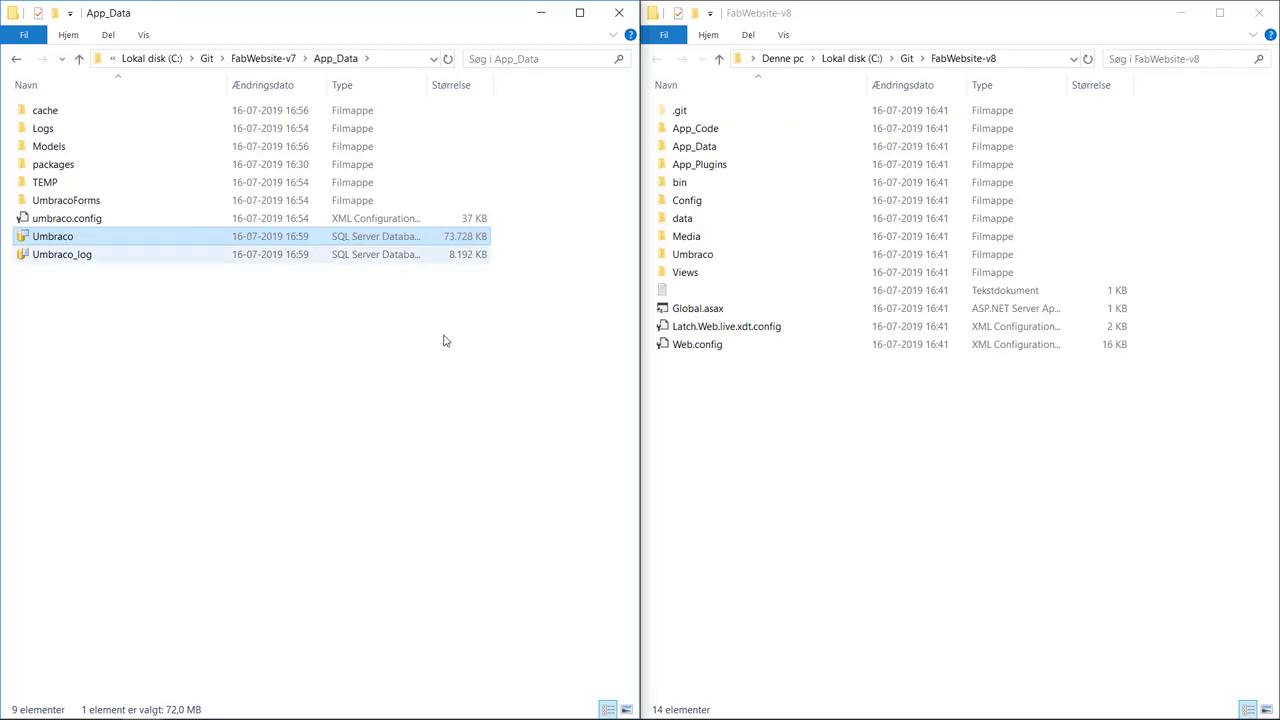
double_click(740, 146)
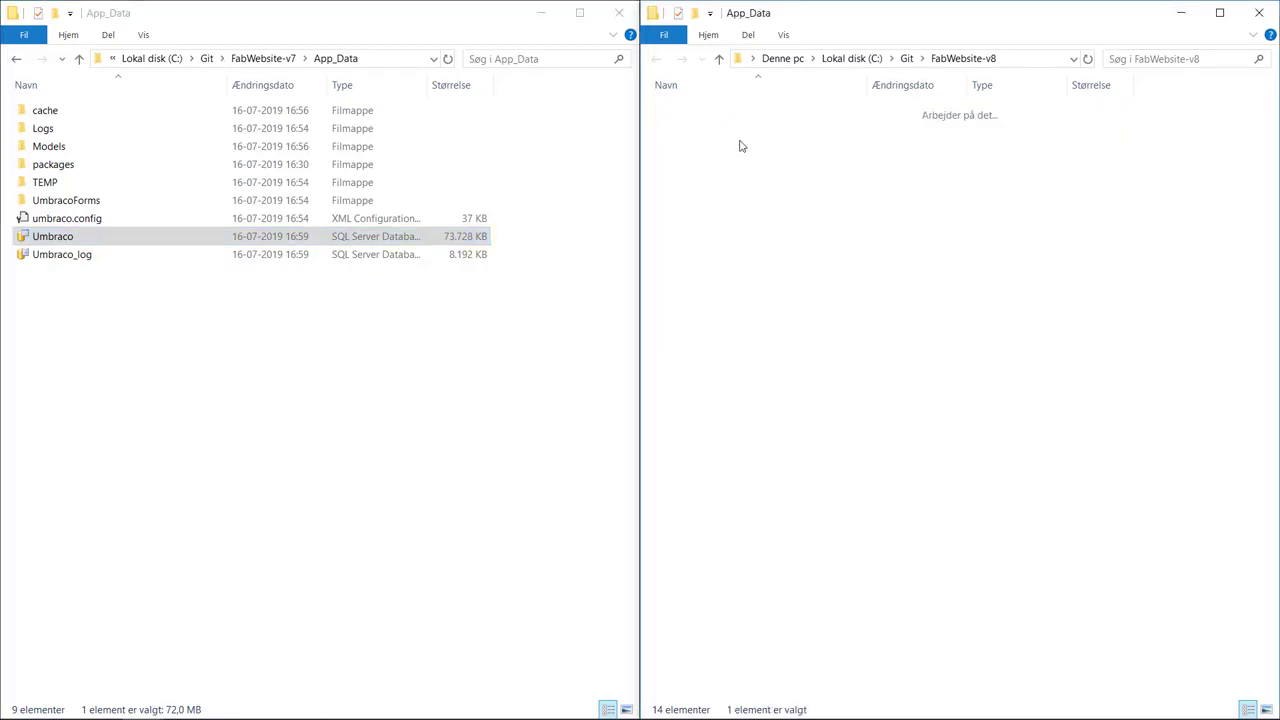
key("ctrl+v")
left_click(933, 288)
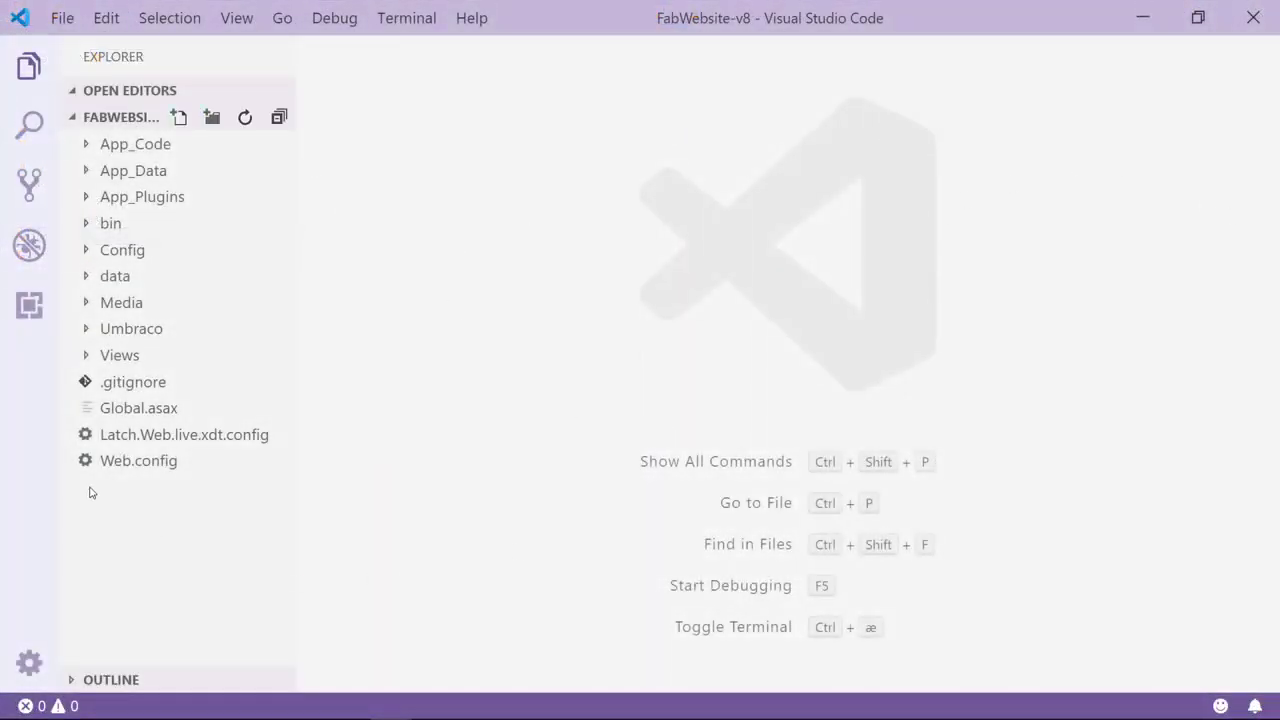
In Web.config, change Umbraco.Core.ConfigurationStatus from 8.1.0 to 7.15.0 and save the file
left_click(127, 467)
double_click(127, 467)
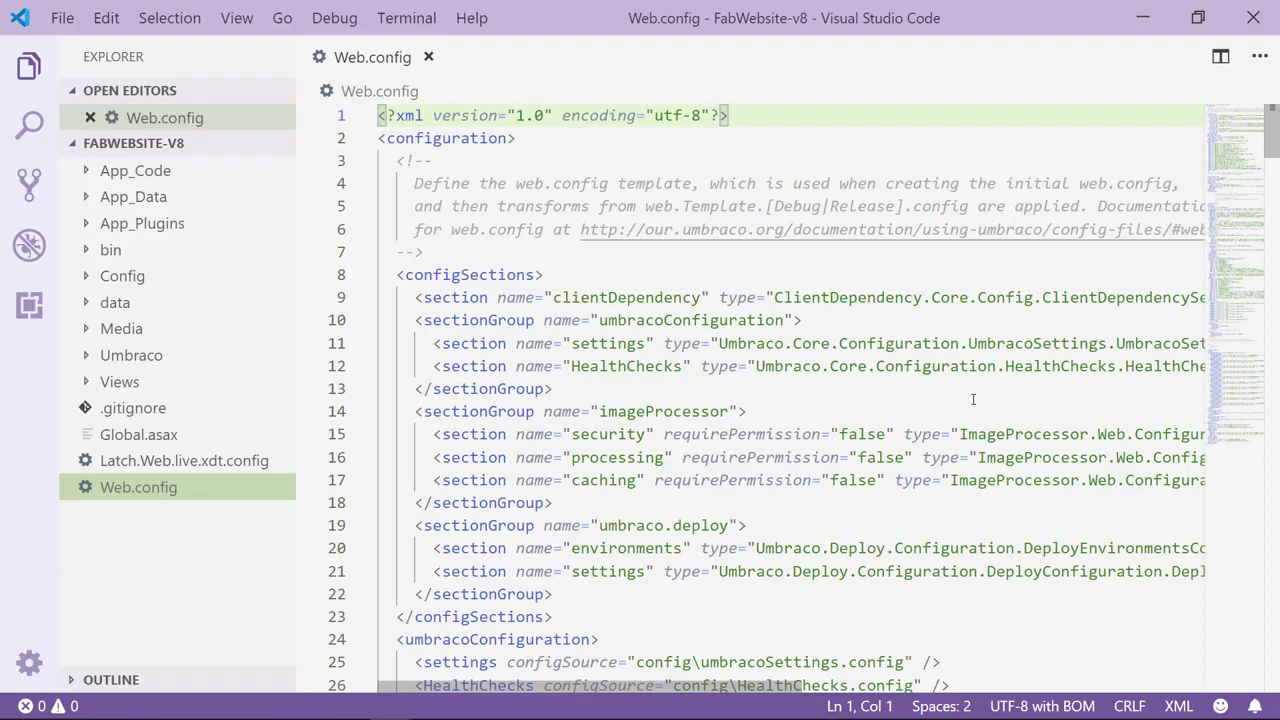
scroll(973, 399, "down", 4)
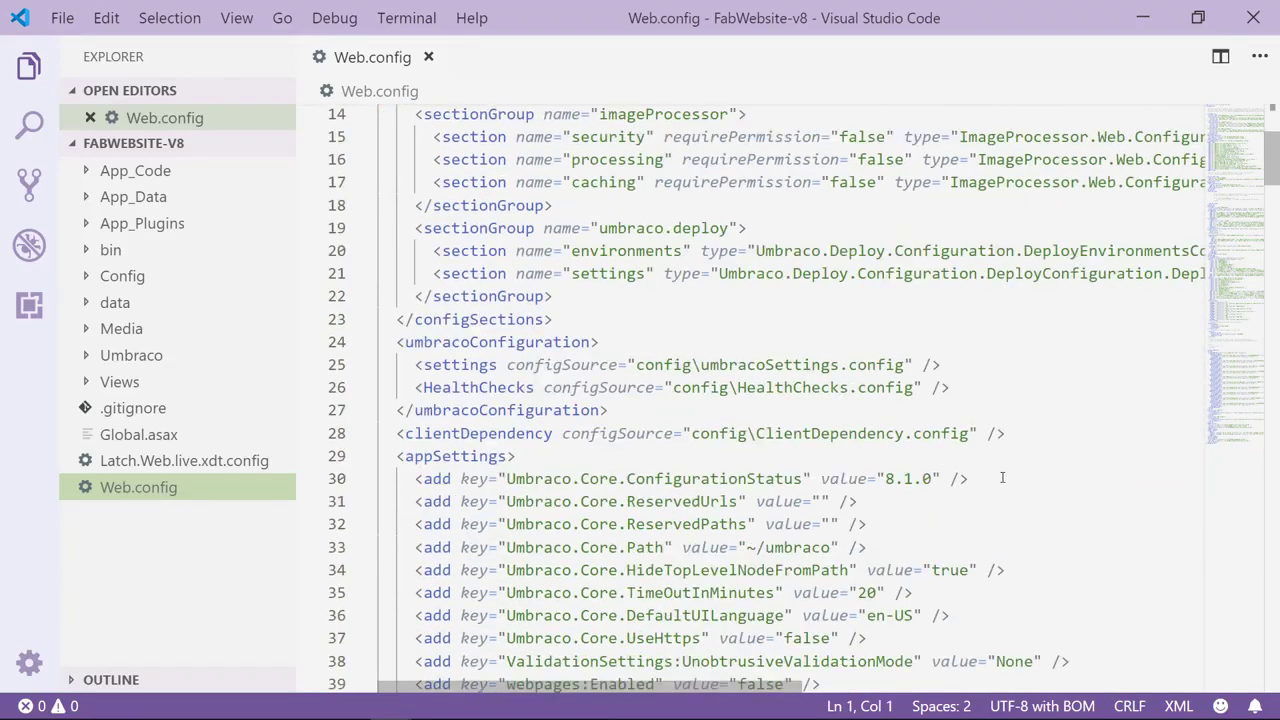
left_click(1002, 479)
left_click_drag(972, 479, 412, 478)
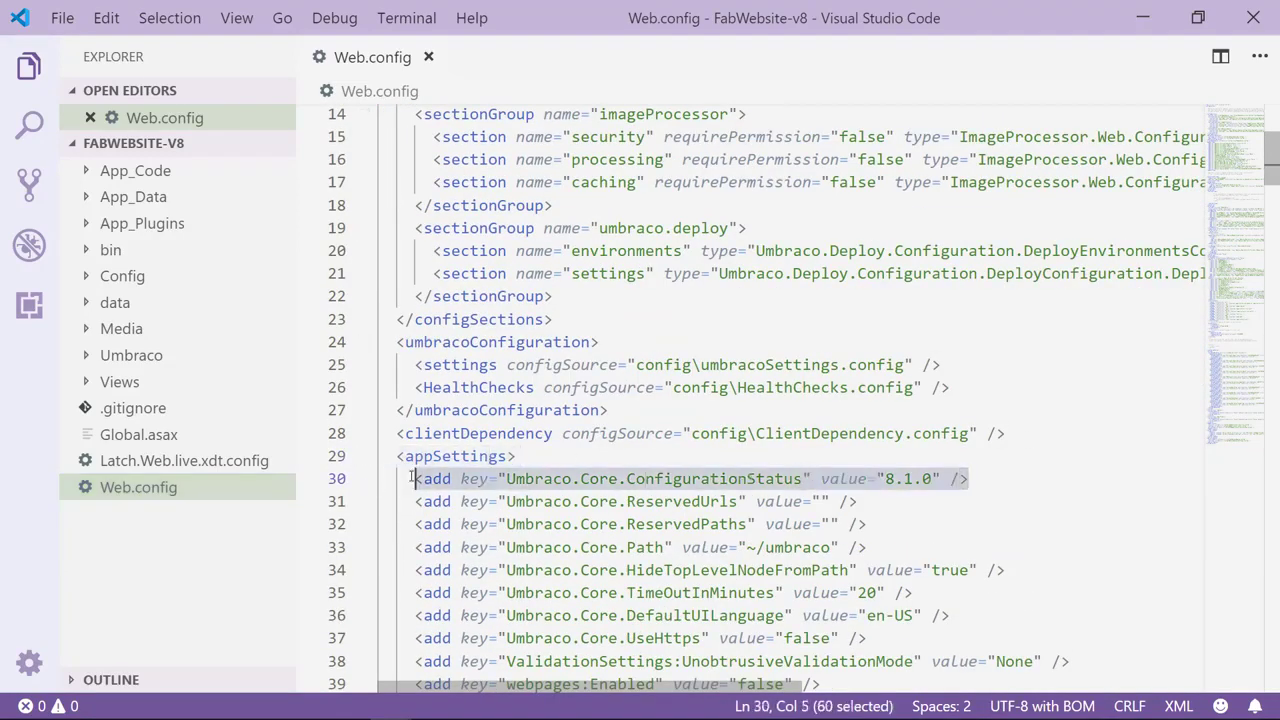
left_click(923, 480)
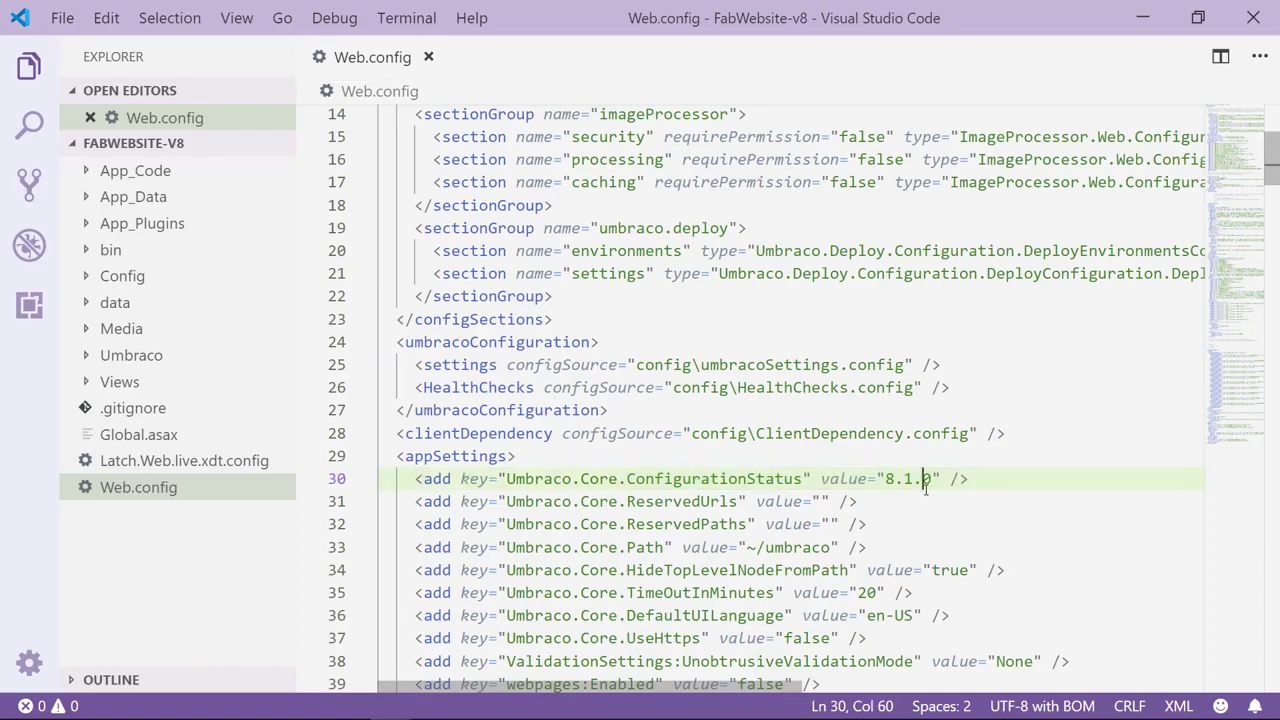
left_click_drag(932, 479, 884, 479)
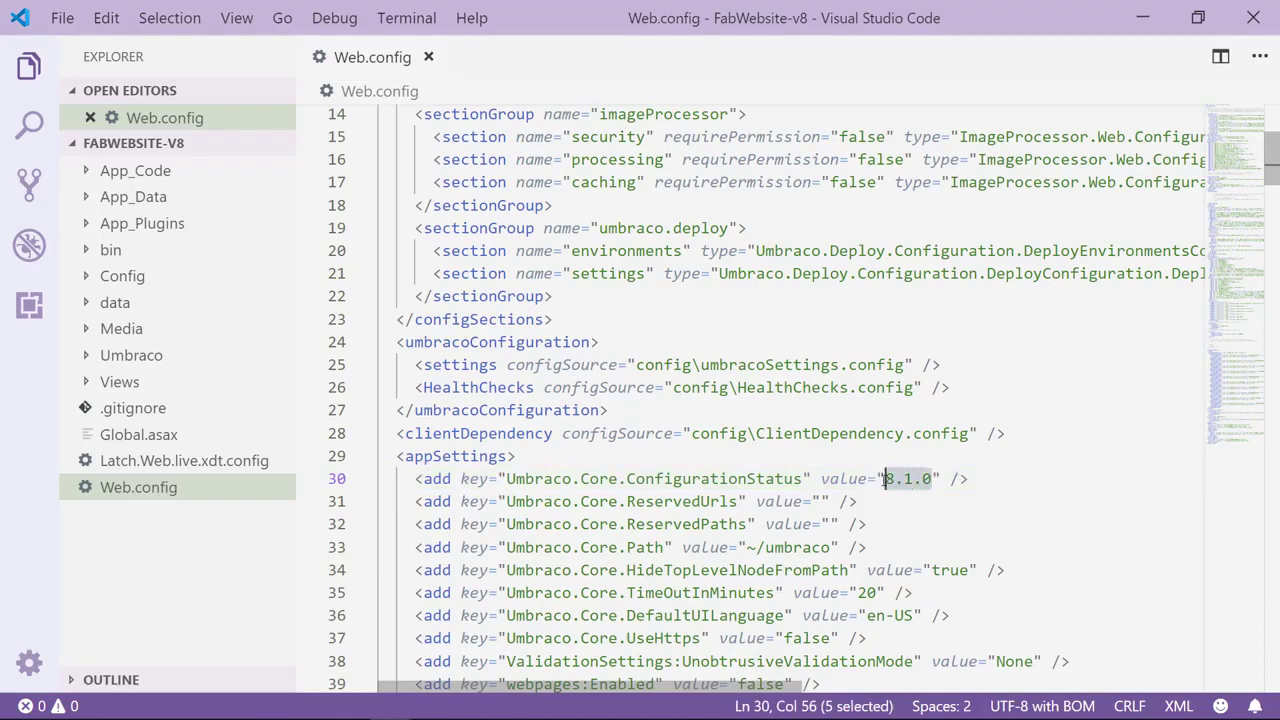
type("7.15.0")
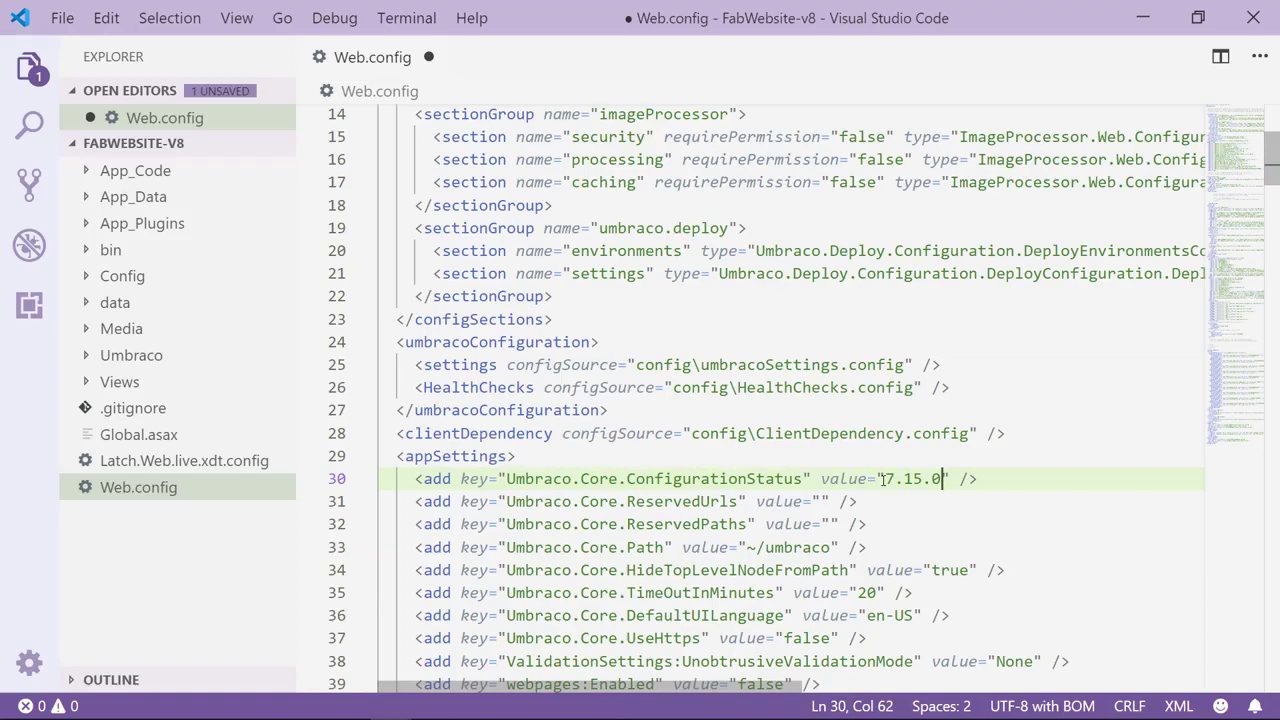
key("ctrl+s")
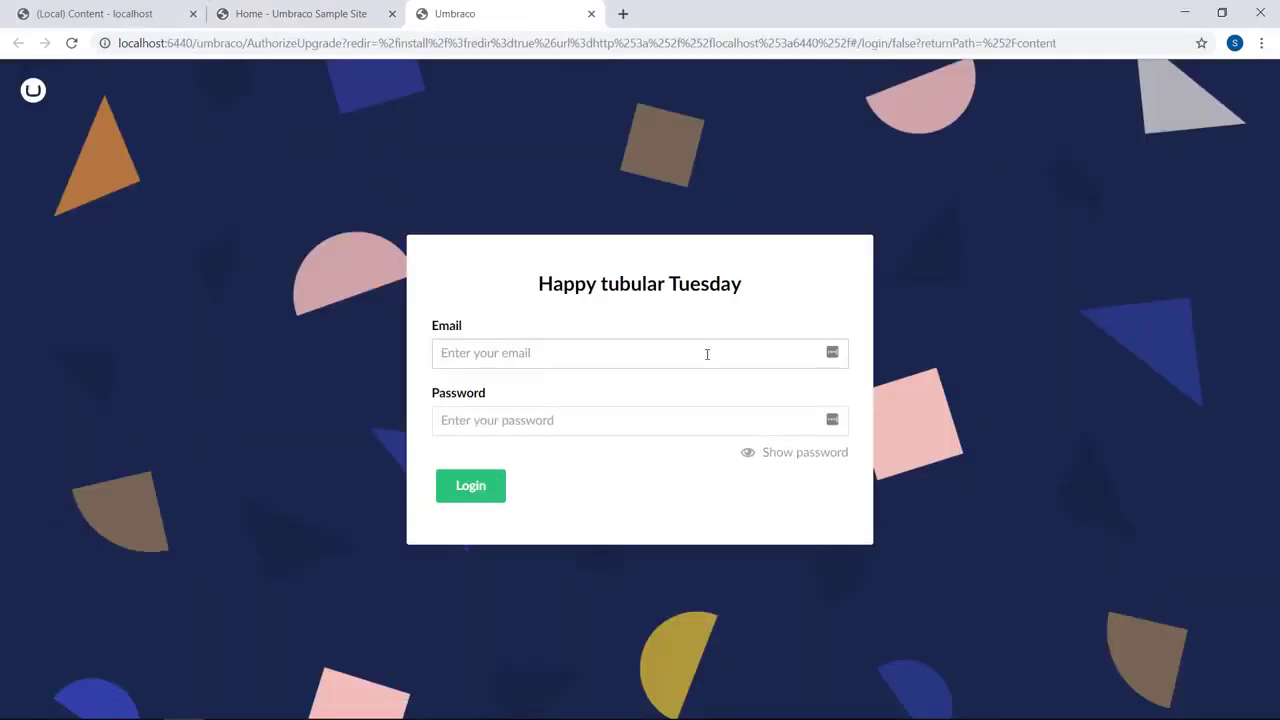
Log in to the Umbraco back office with the account e-mail and password
key("Tab")
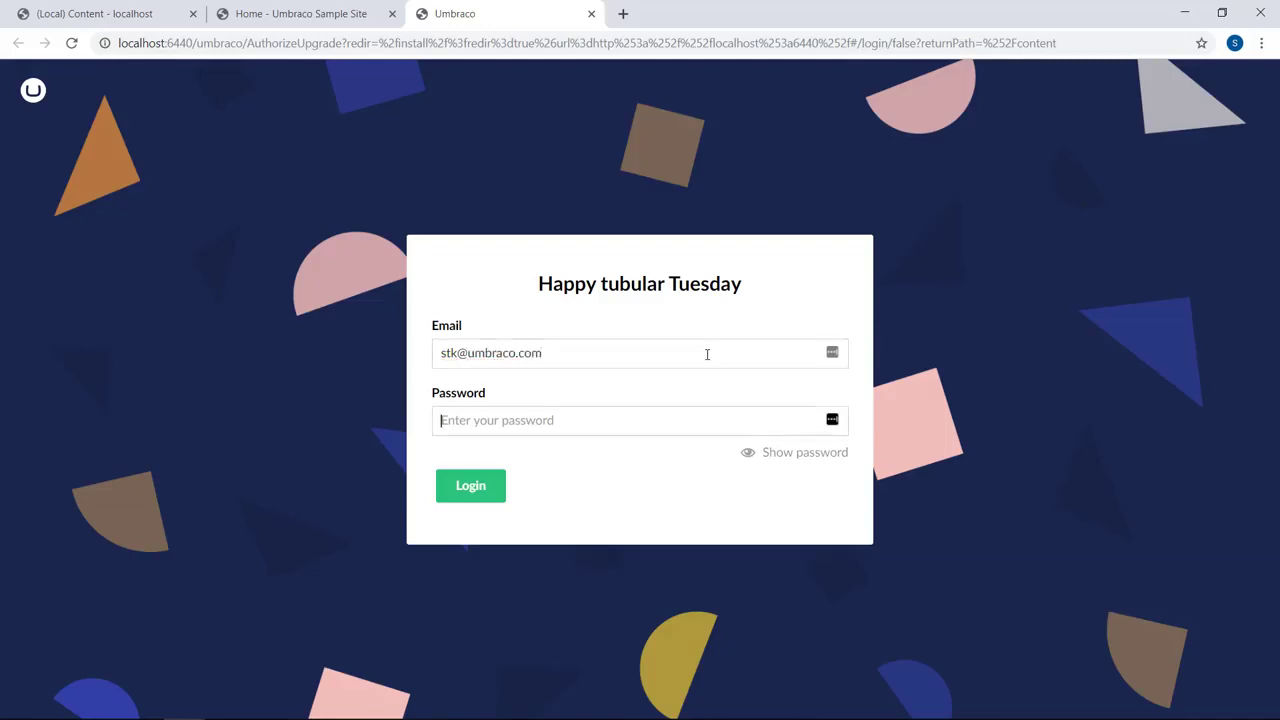
type("•••••••••••")
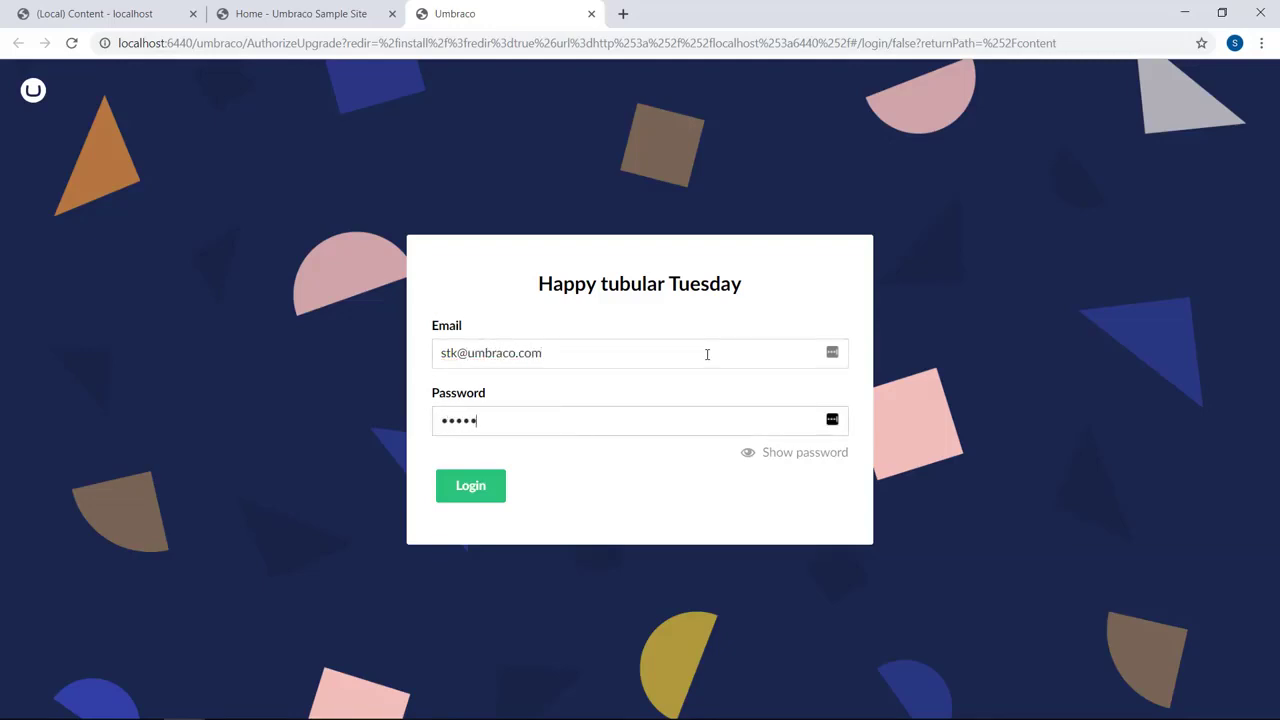
type("•")
key("Return")
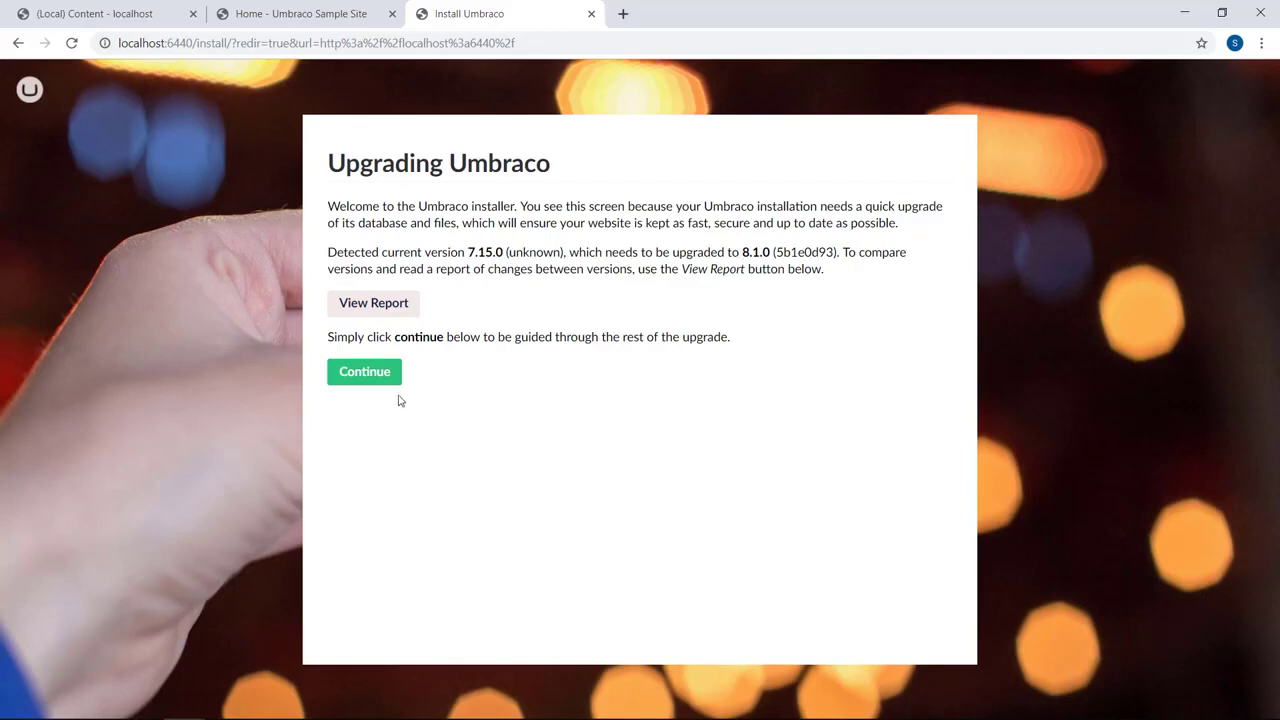
Continue the Umbraco upgrade from 7.15.0 to 8.1.0 and let it finish
left_click(364, 372)
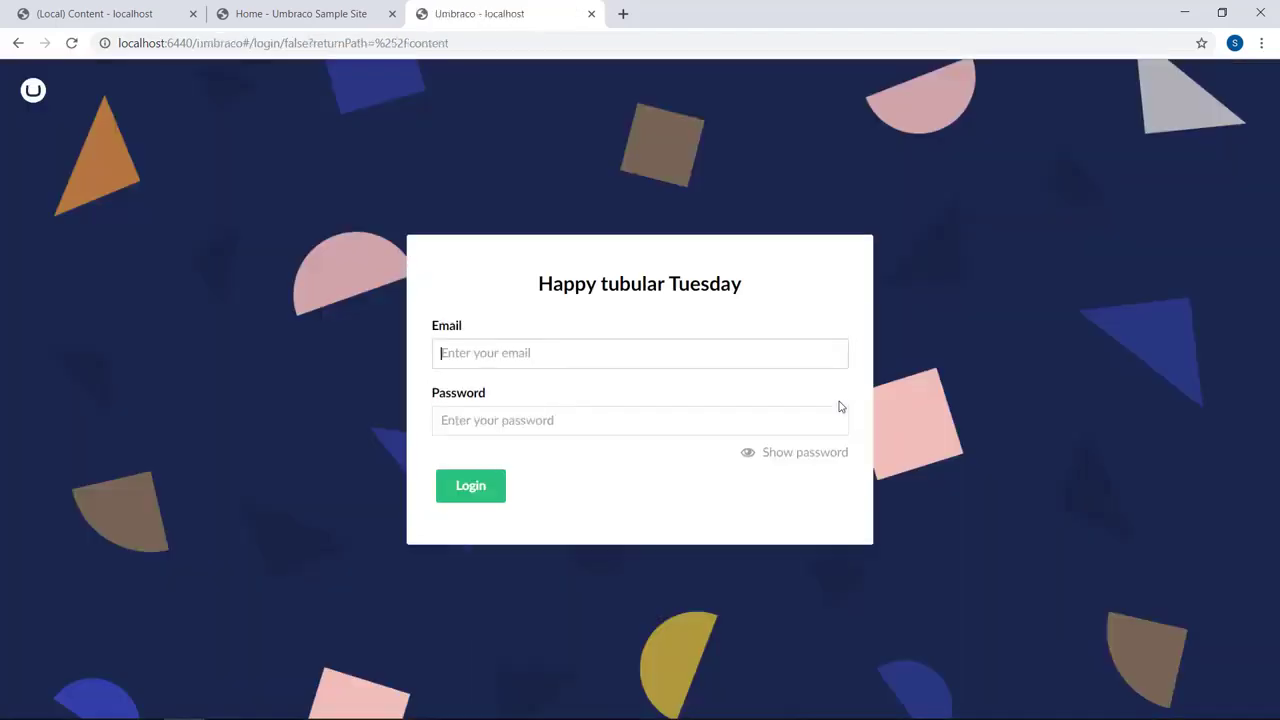
Sign back in to the upgraded back office with the account e-mail and password
left_click(682, 356)
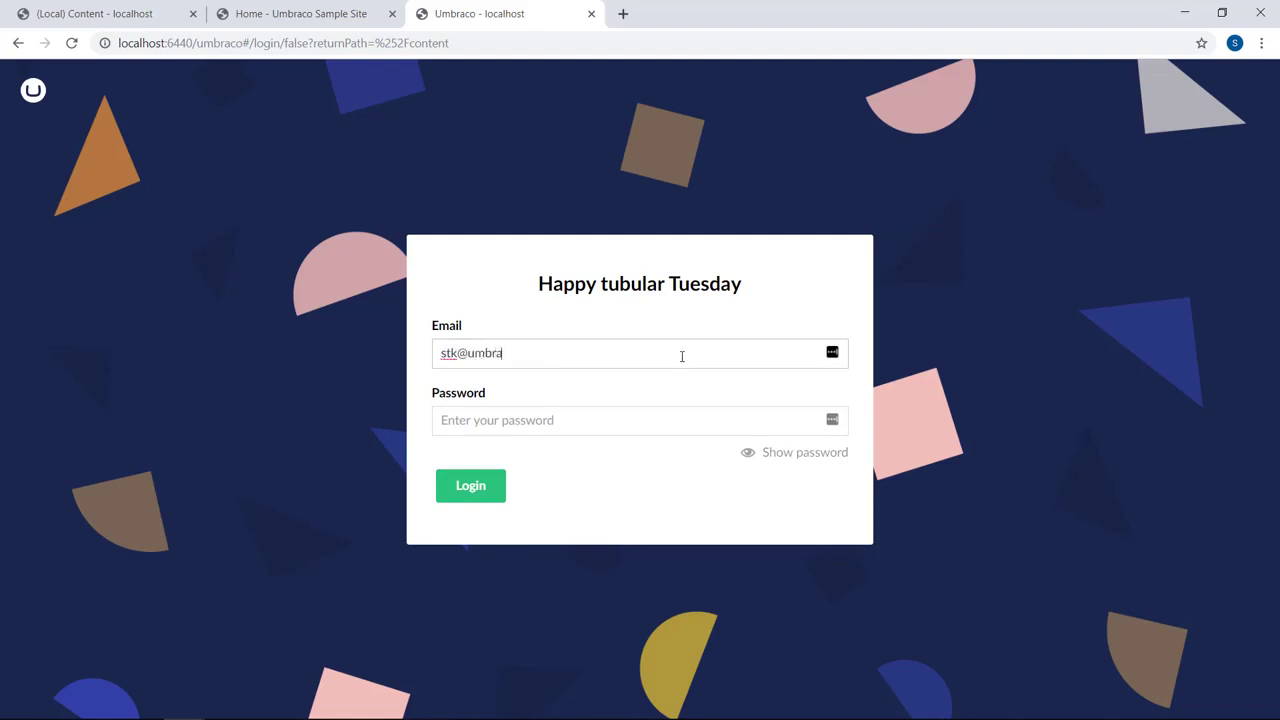
key("Tab")
type("••••••••••••")
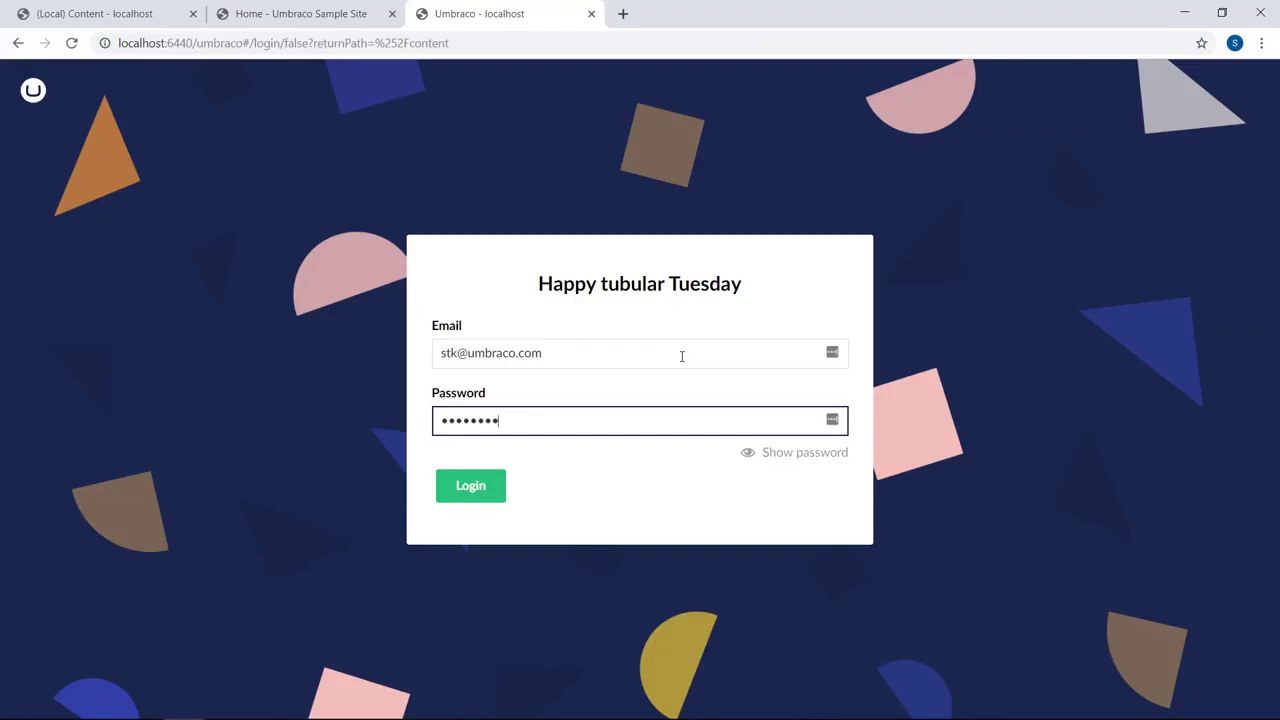
key("Return")
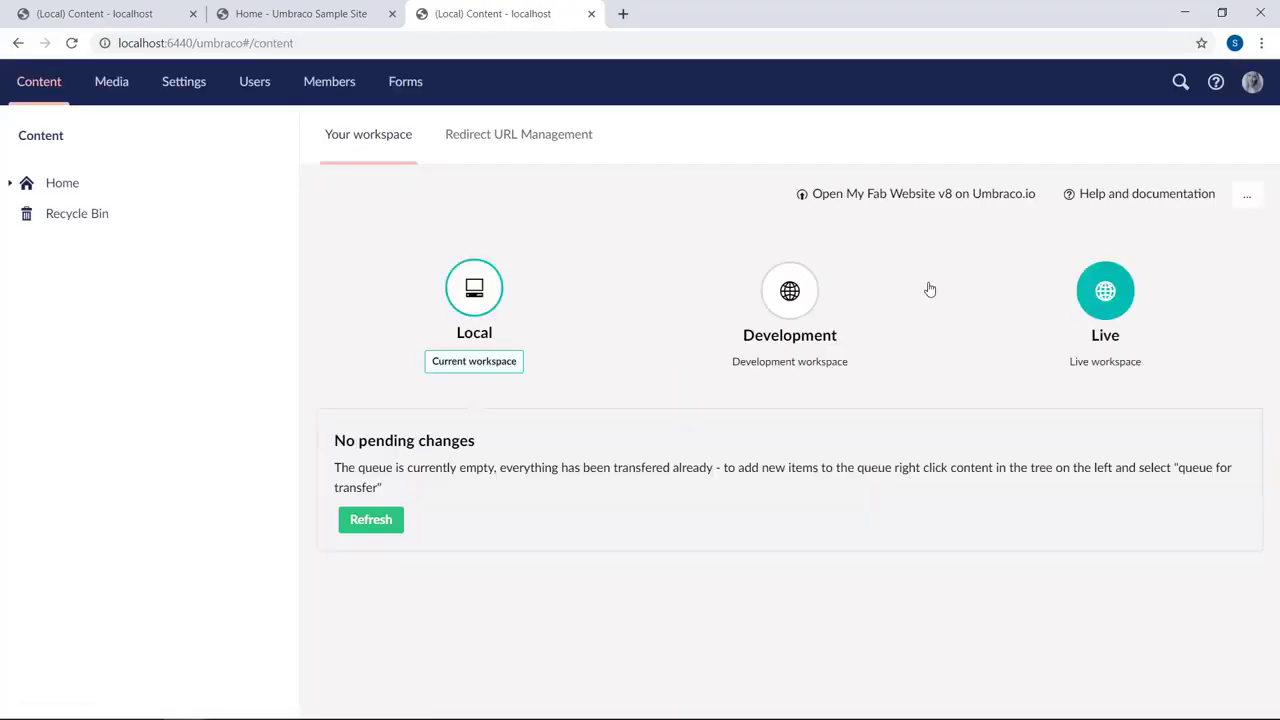
Expand Home's child pages, then list the migrated document types in Settings
left_click(10, 183)
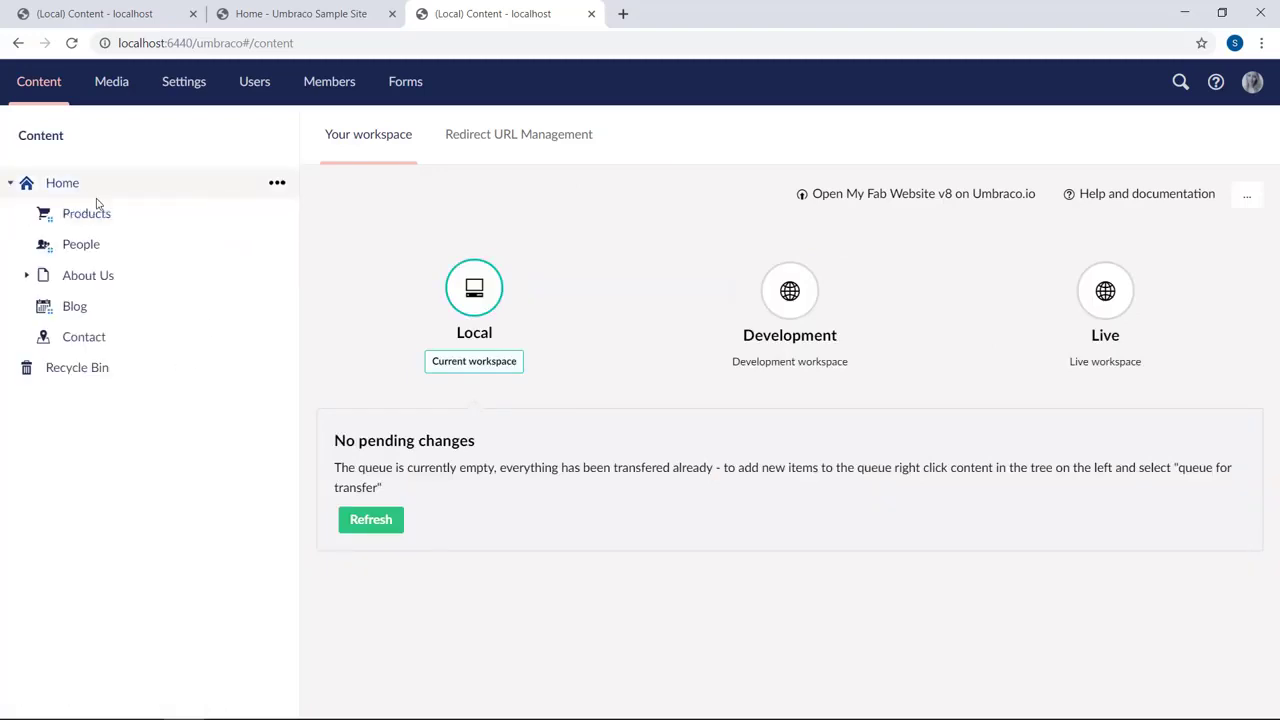
left_click(198, 86)
left_click(12, 183)
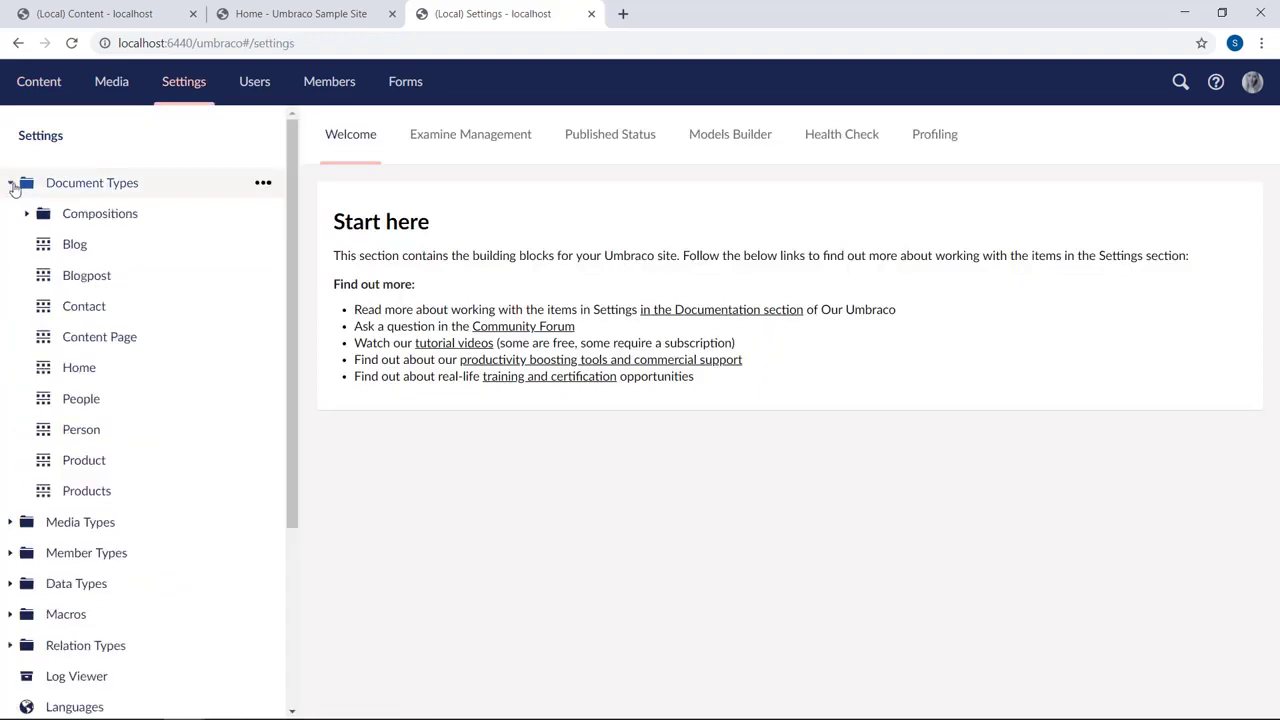
scroll(177, 458, "down", 2)
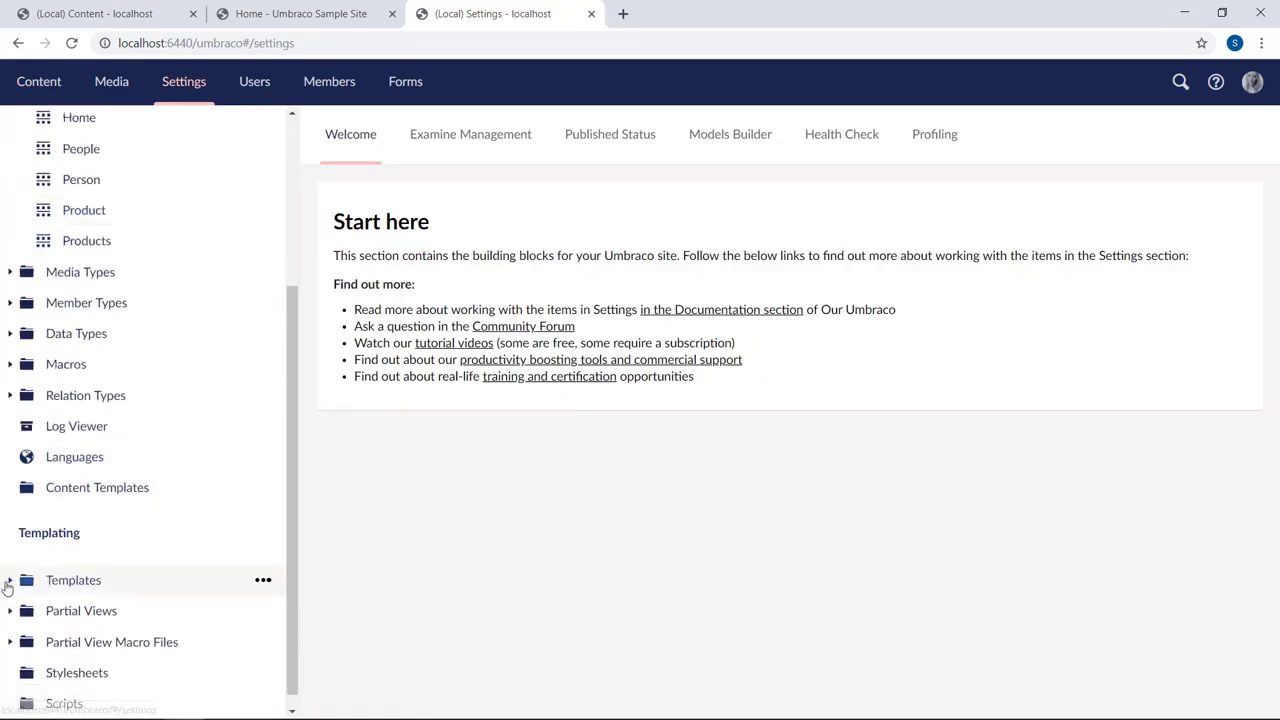
Open the Home template under Templates > Master, then return to the Content section
left_click(10, 580)
left_click(26, 611)
scroll(154, 614, "down", 2)
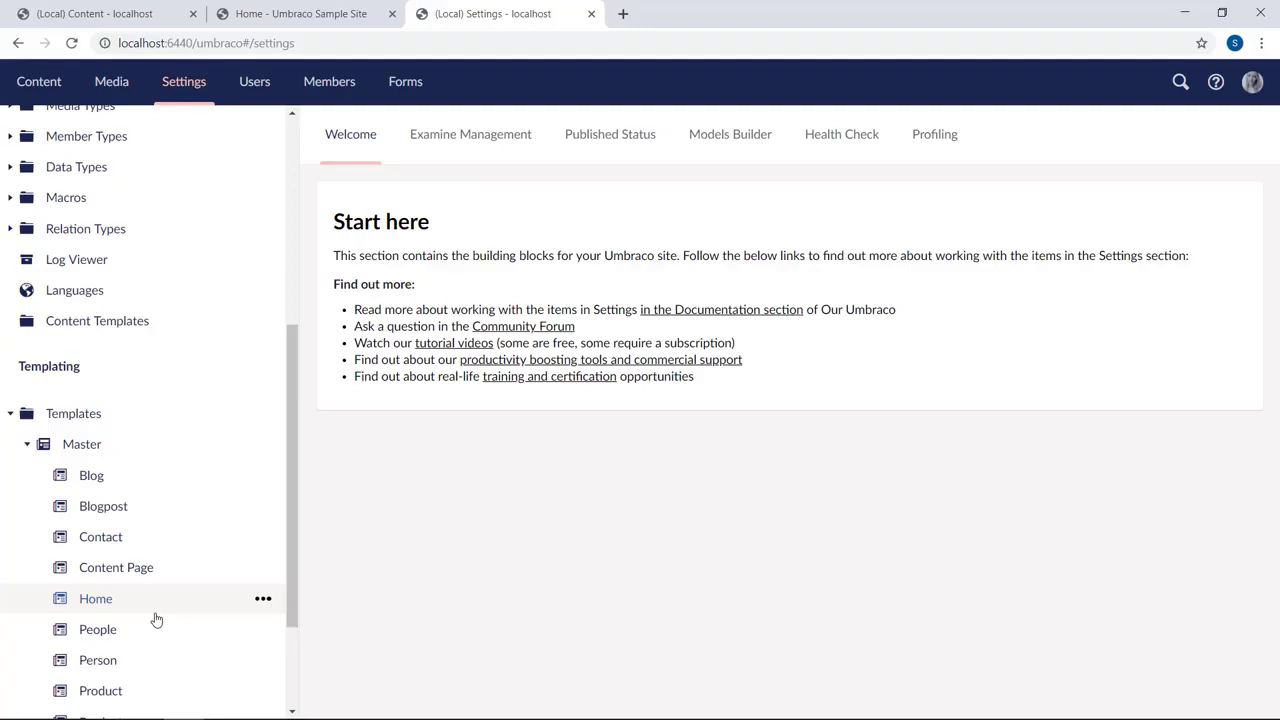
left_click(98, 610)
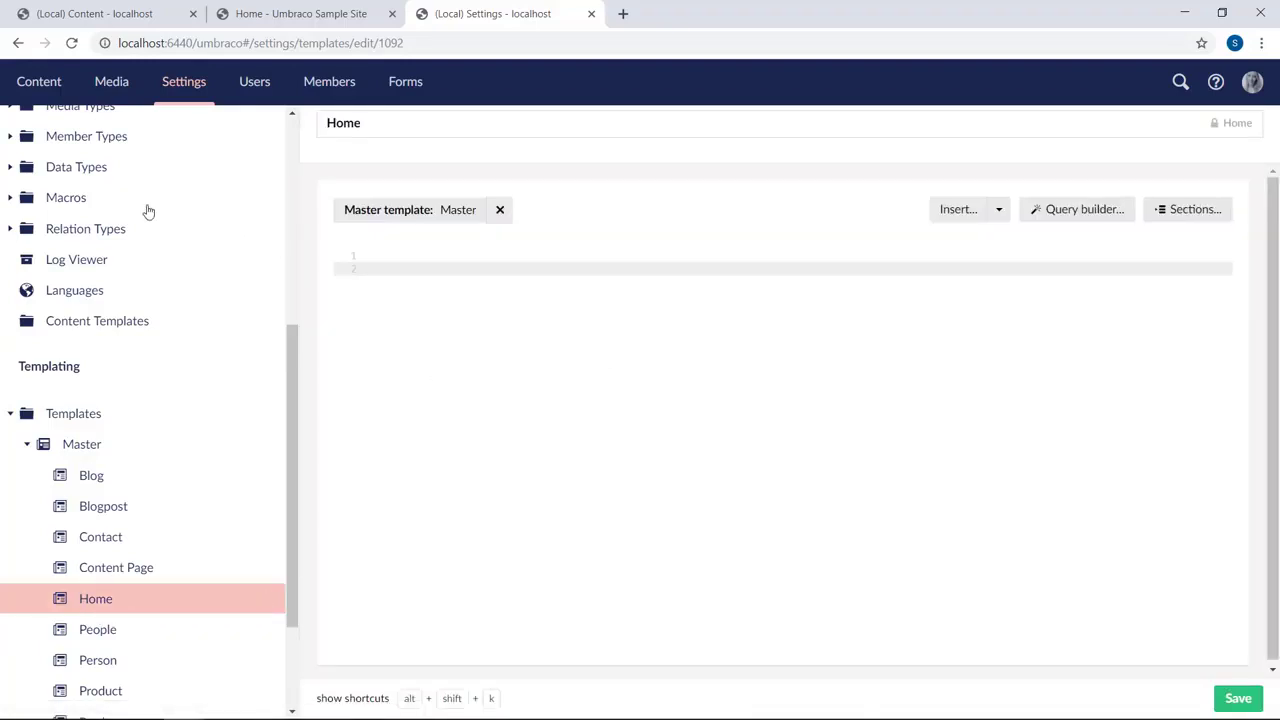
left_click(44, 82)
Open the Home node's live localhost:6440/ link from its Info tab in a new tab
left_click(82, 194)
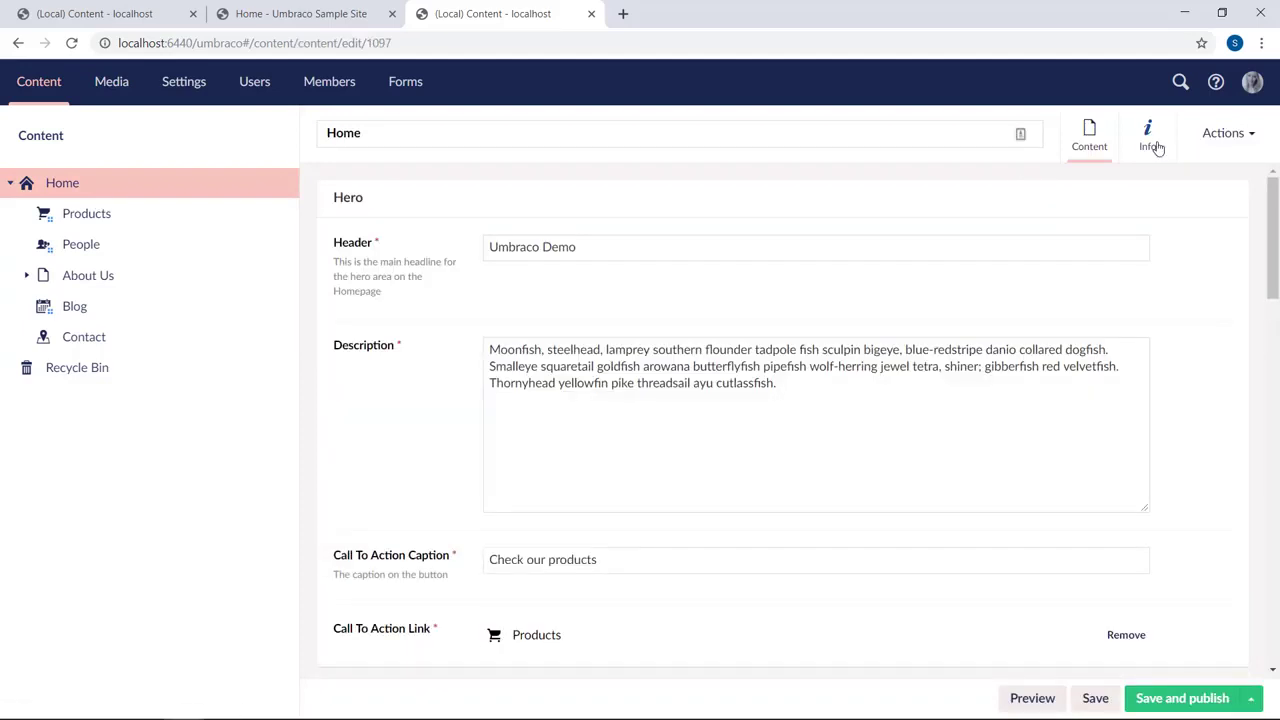
left_click(1150, 140)
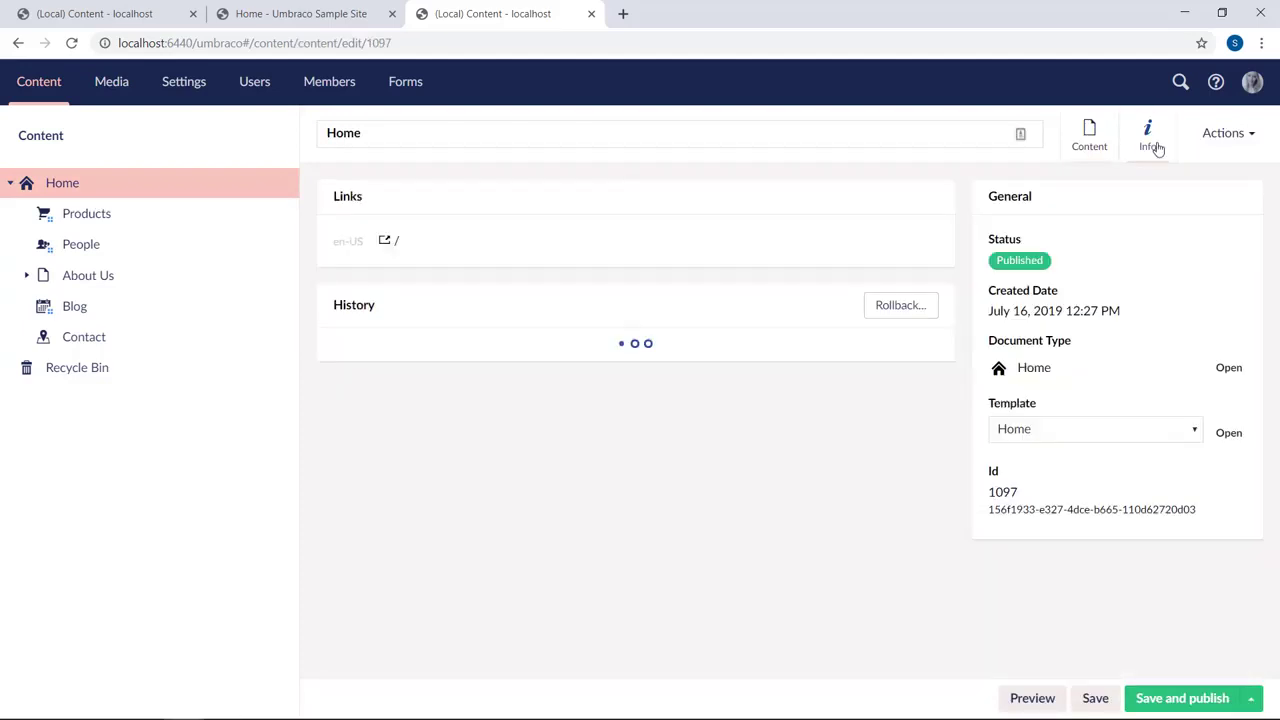
left_click(432, 251)
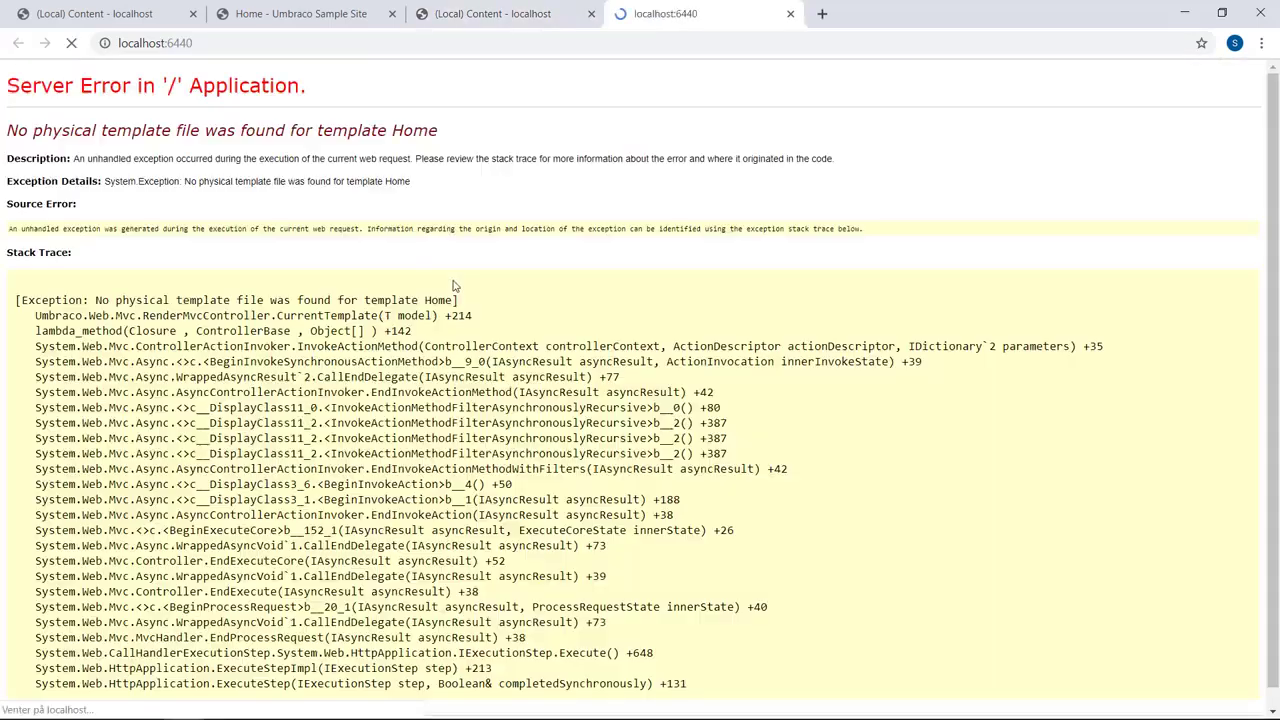